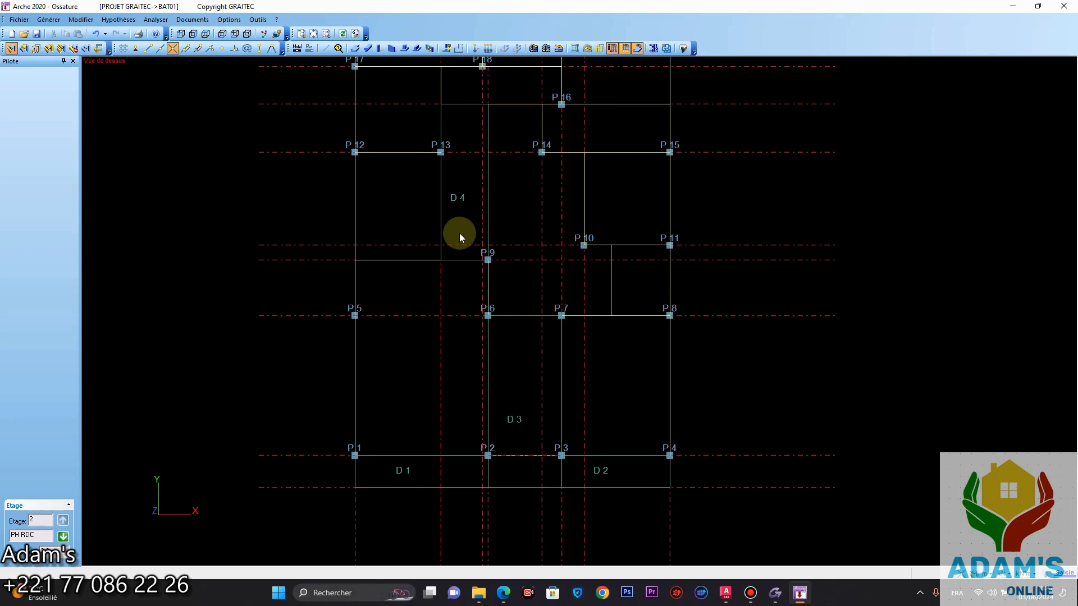
{"action": "middle_click_drag", "start_coordinate": [473, 254], "coordinate": [485, 344]}
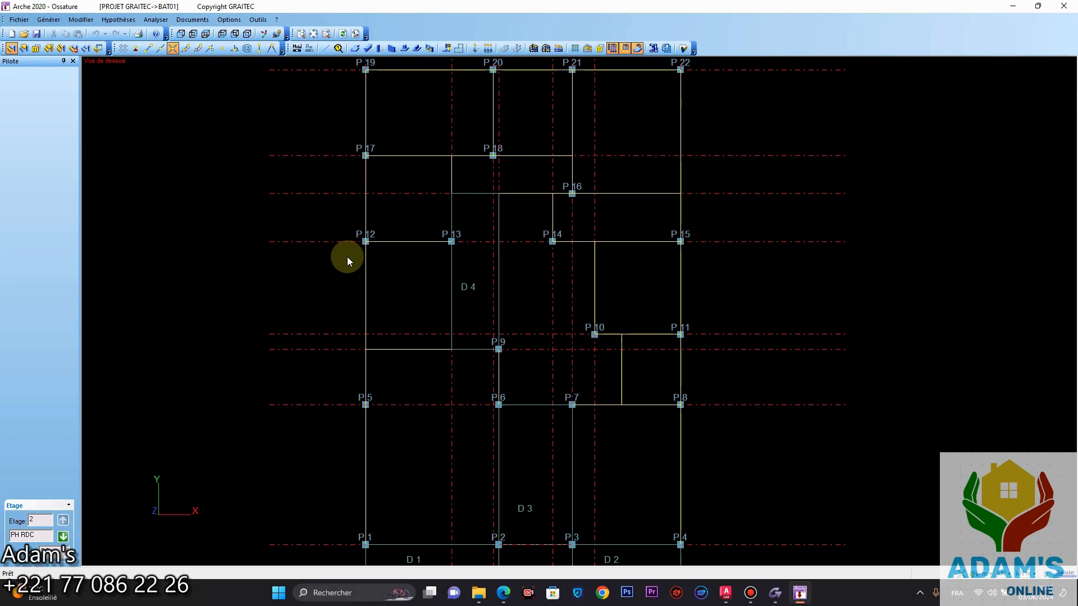
{"action": "scroll", "coordinate": [315, 241], "scroll_direction": "down", "scroll_amount": 2}
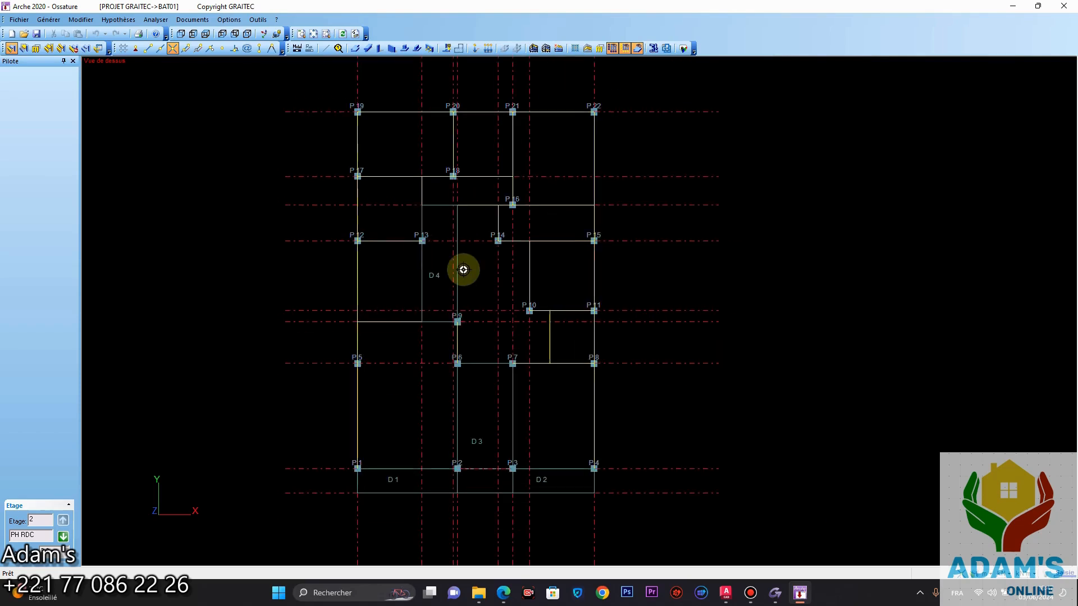
{"action": "middle_click_drag", "start_coordinate": [460, 270], "coordinate": [588, 286]}
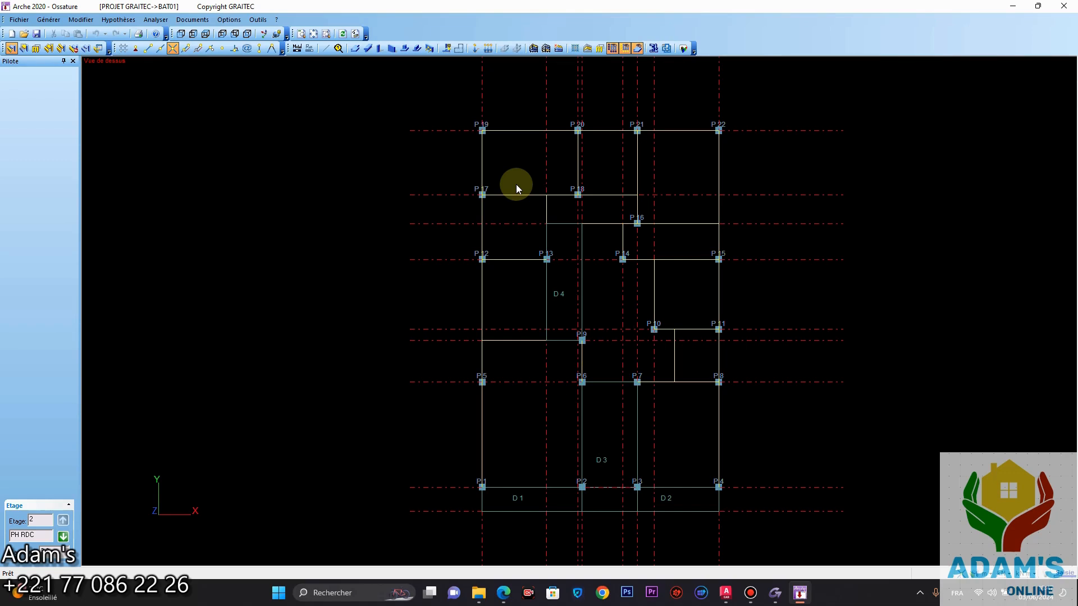
{"action": "scroll", "coordinate": [604, 337], "scroll_direction": "up", "scroll_amount": 2}
{"action": "scroll", "coordinate": [602, 317], "scroll_direction": "down", "scroll_amount": 3}
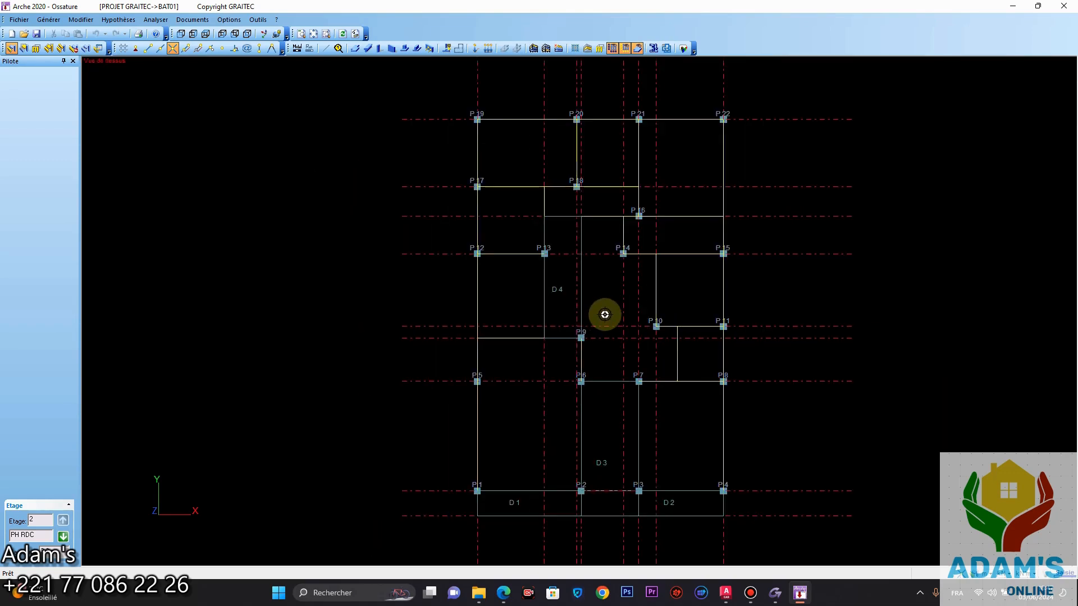
{"action": "scroll", "coordinate": [582, 287], "scroll_direction": "up", "scroll_amount": 3}
{"action": "scroll", "coordinate": [582, 283], "scroll_direction": "down", "scroll_amount": 2}
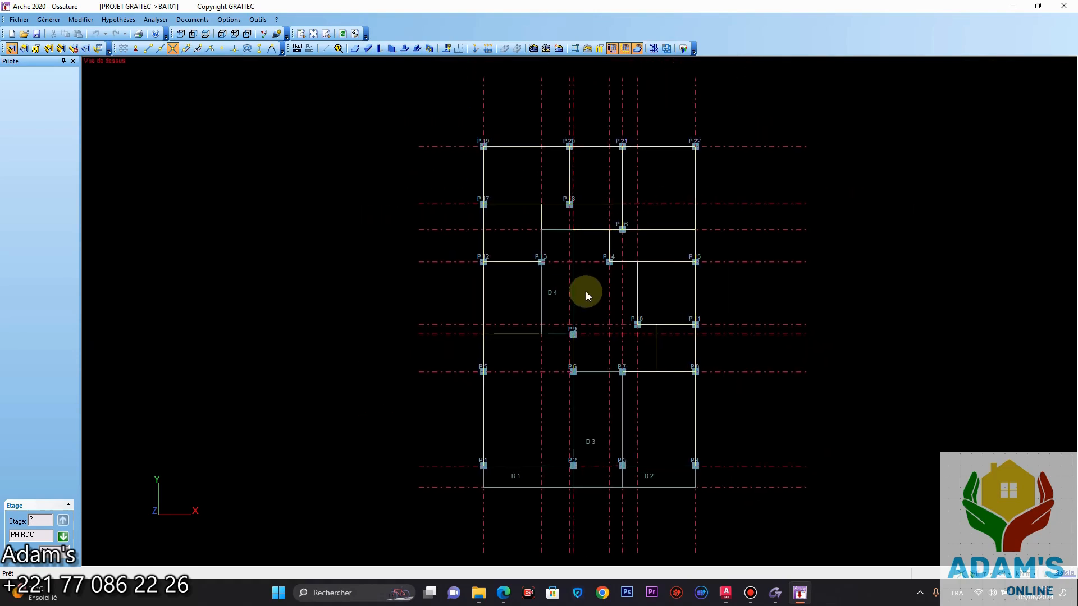
Step: Start a new slab and check which materials are offered for it, keeping BETON
{"action": "left_click", "coordinate": [356, 48]}
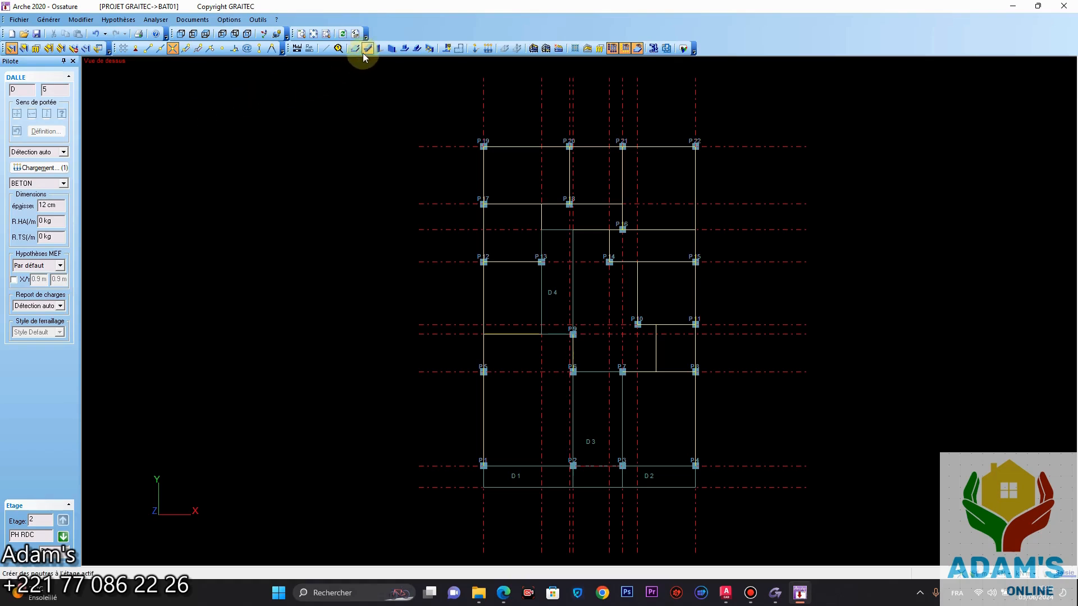
{"action": "left_click", "coordinate": [61, 183]}
{"action": "left_click", "coordinate": [61, 192]}
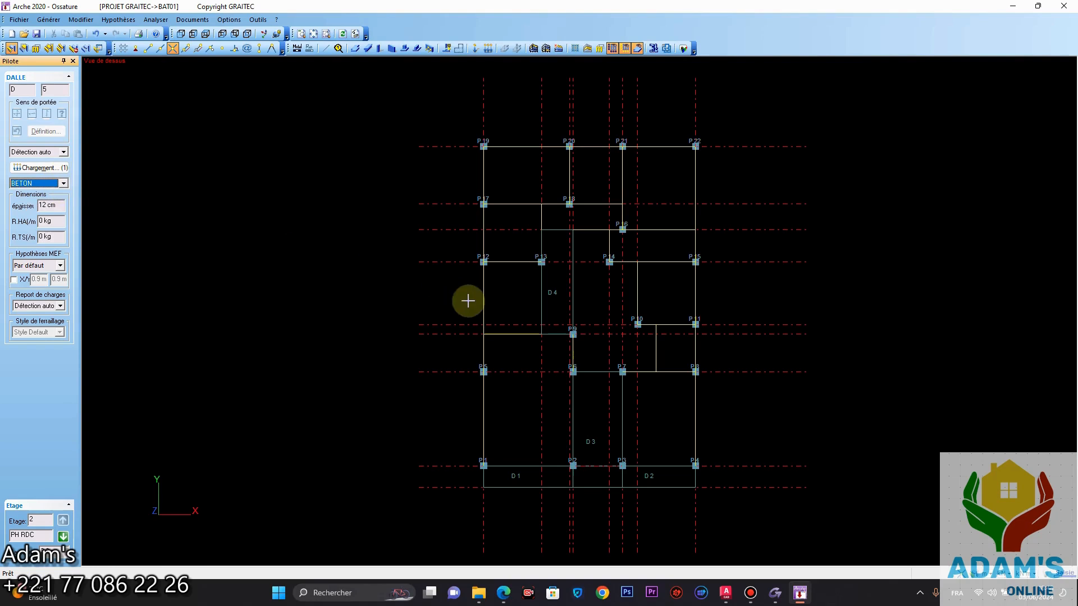
{"action": "left_click", "coordinate": [515, 370]}
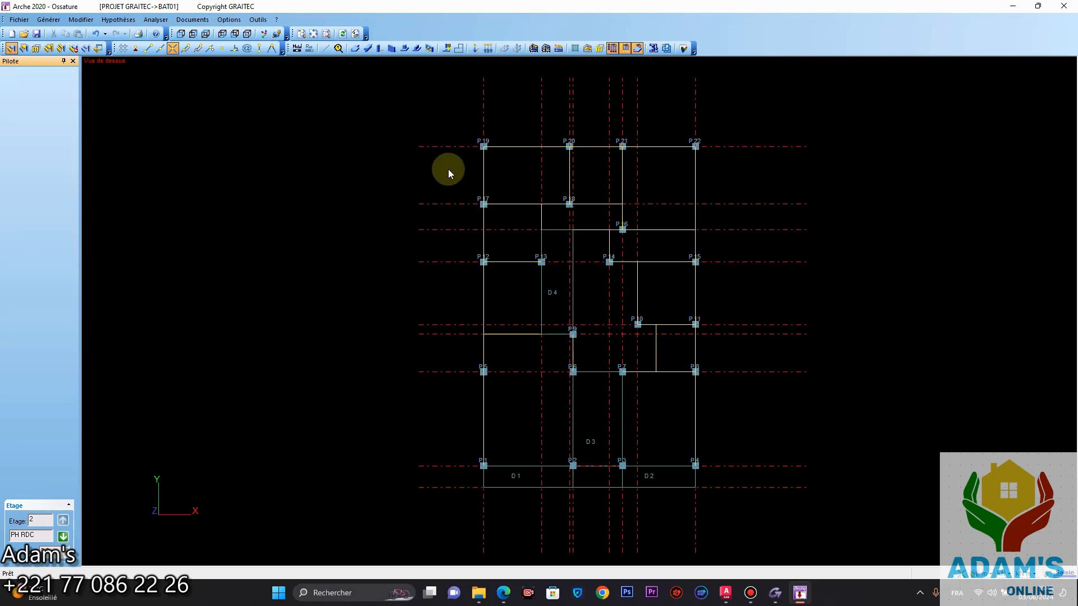
Step: Open the material catalogue from the project's list of materials
{"action": "left_click", "coordinate": [51, 21]}
{"action": "left_click", "coordinate": [119, 21]}
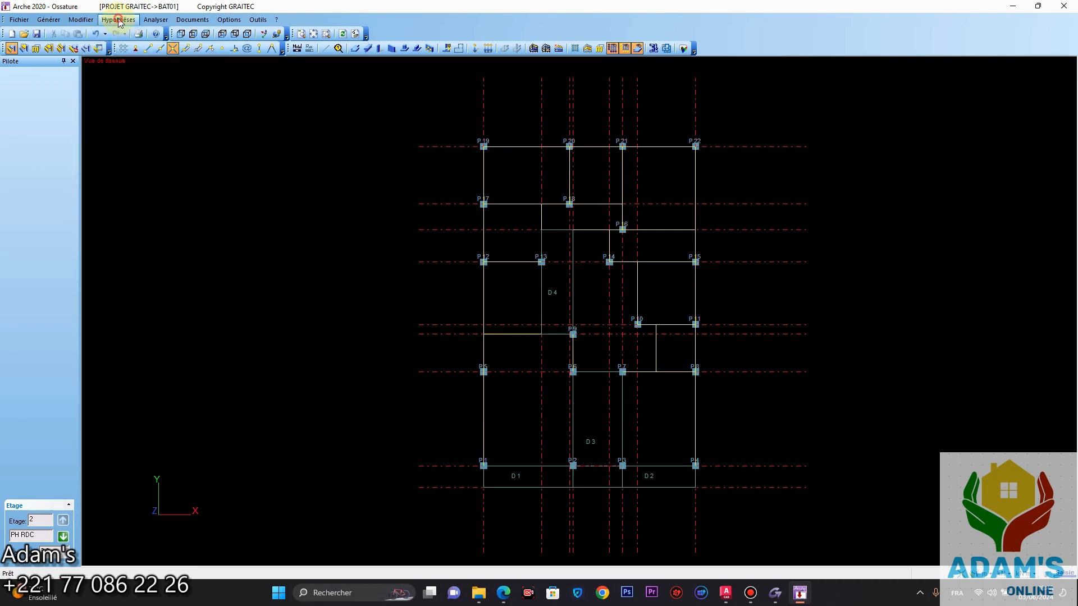
{"action": "left_click", "coordinate": [119, 21]}
{"action": "mouse_move", "coordinate": [150, 108]}
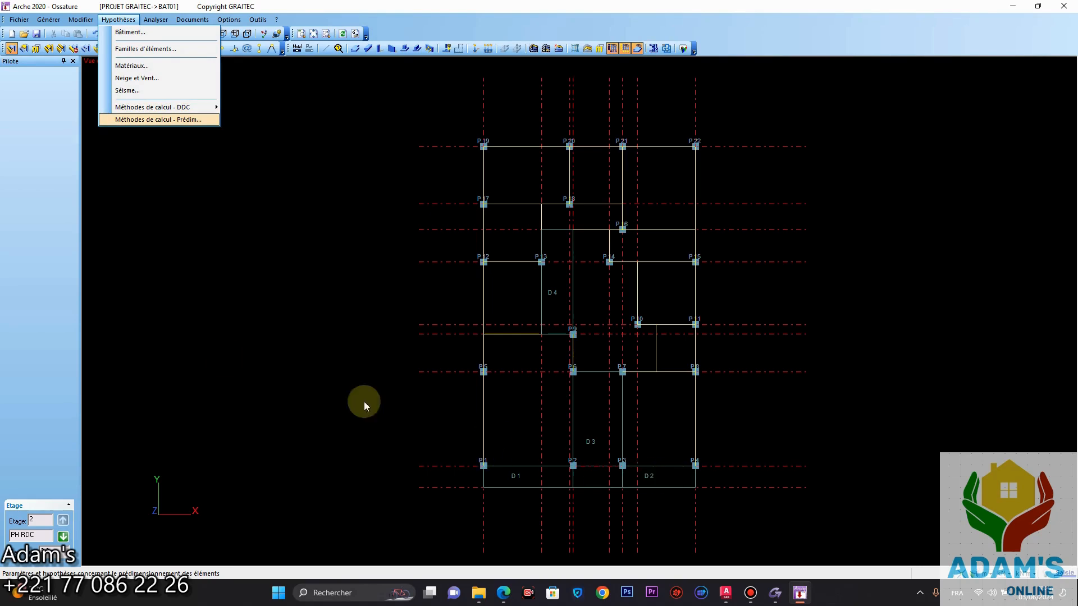
{"action": "left_click", "coordinate": [154, 66]}
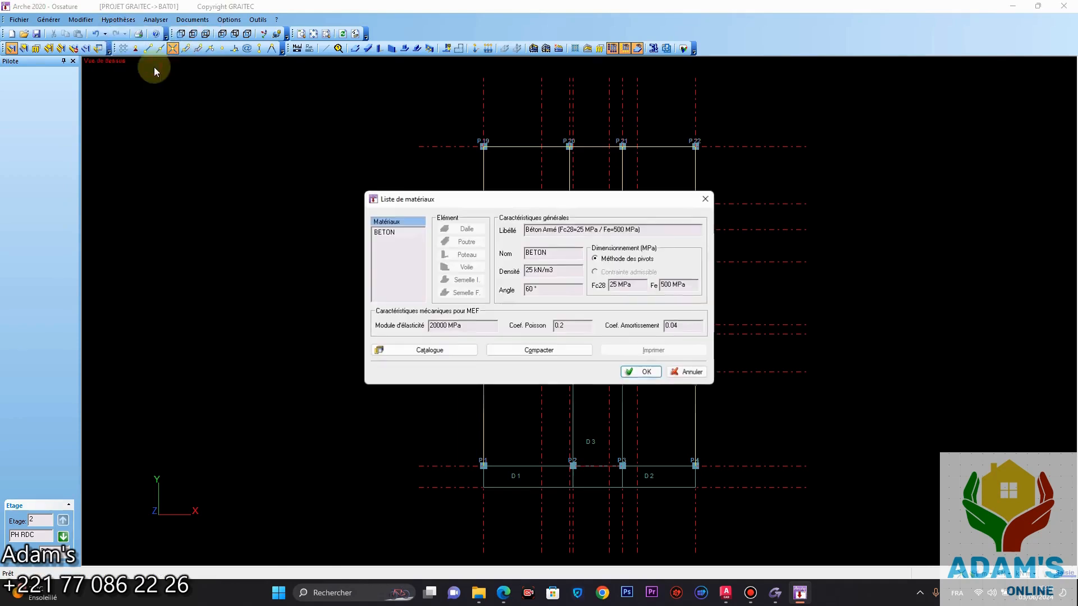
{"action": "left_click", "coordinate": [396, 232]}
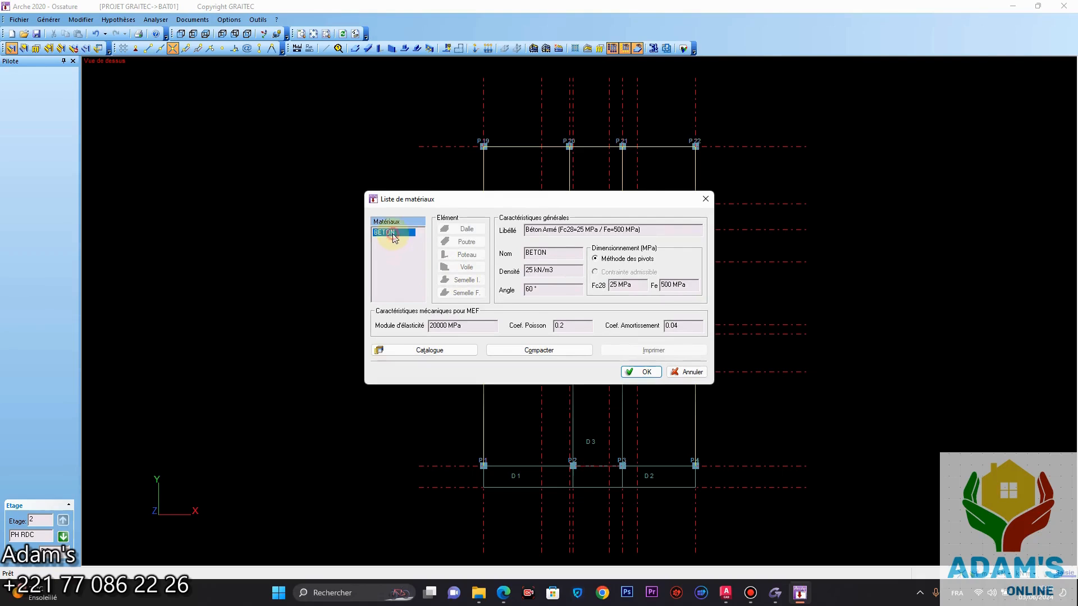
{"action": "left_click", "coordinate": [440, 348]}
Step: Add the Plancher Hourdis (12+4) and Plancher Hourdis (15+4) materials from the catalogue to the project's materials
{"action": "scroll", "coordinate": [348, 328], "scroll_direction": "down", "scroll_amount": 3}
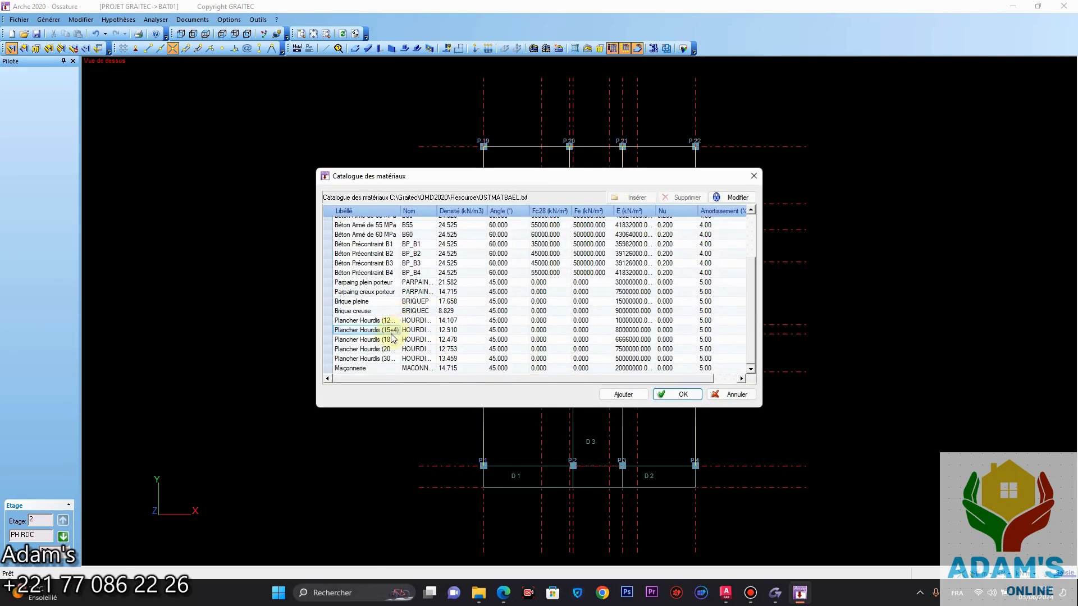
{"action": "left_click", "coordinate": [343, 321]}
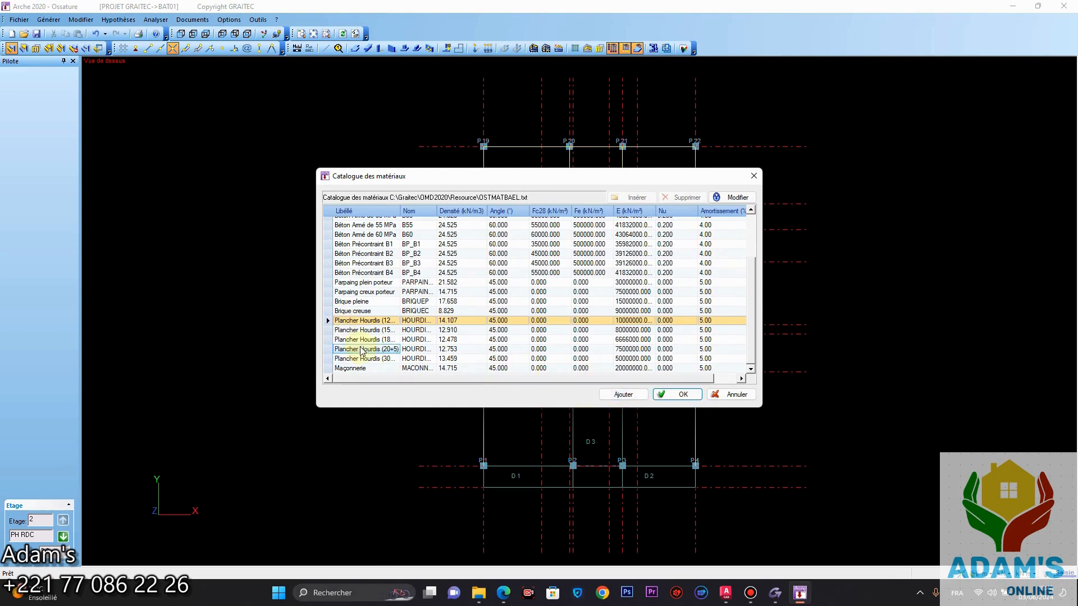
{"action": "left_click", "coordinate": [345, 340]}
{"action": "left_click", "coordinate": [344, 330]}
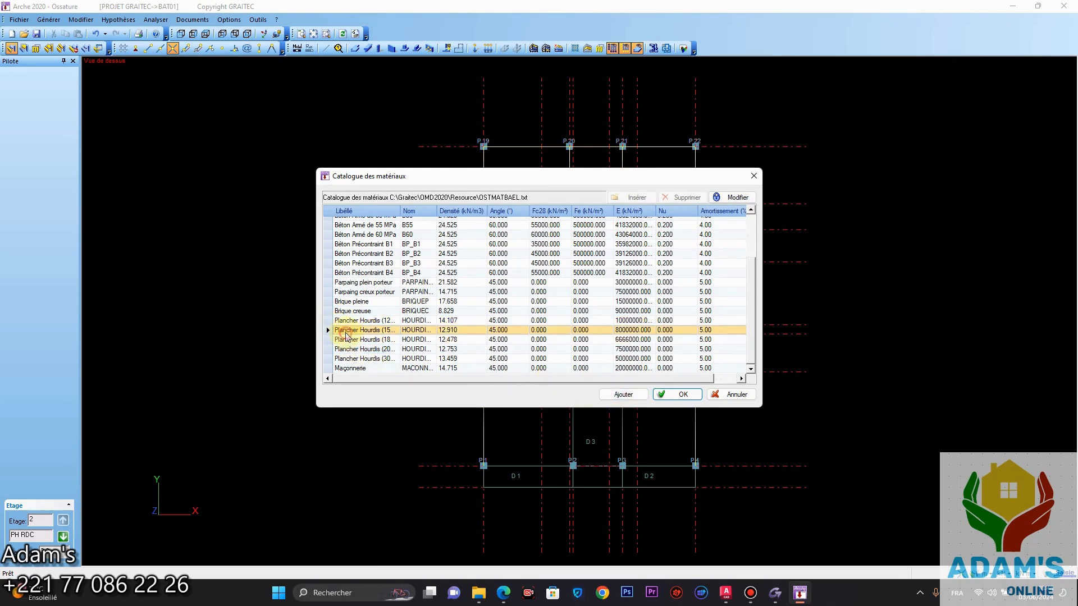
{"action": "left_click", "coordinate": [621, 394]}
{"action": "left_click", "coordinate": [691, 395]}
{"action": "left_click", "coordinate": [632, 373]}
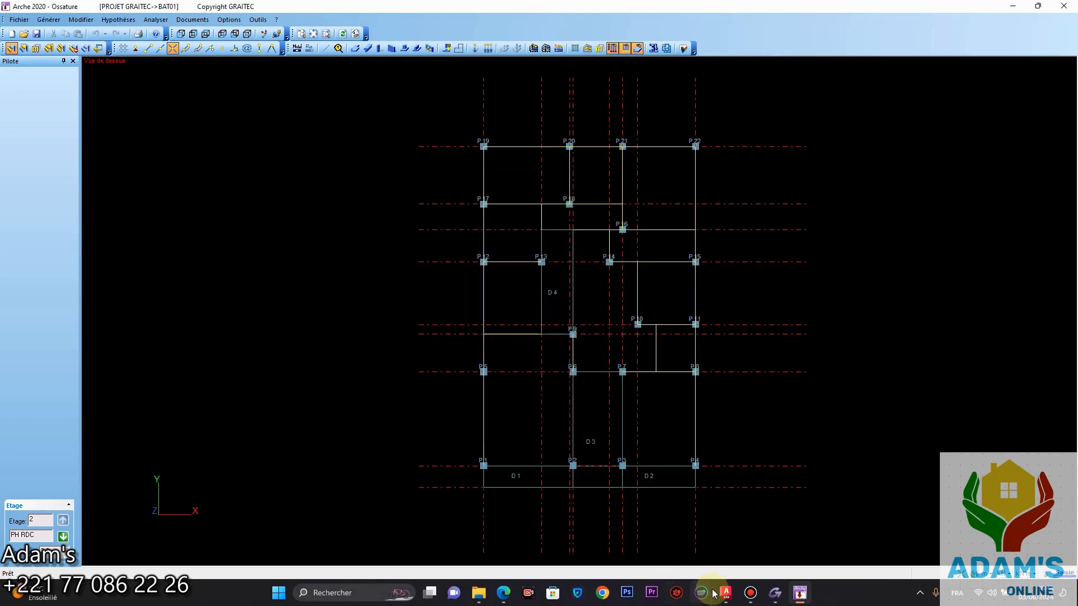
Step: Switch to the 03 PH RDC.pdf floor plan in Edge and examine the slab types and thicknesses of each bay
{"action": "left_click", "coordinate": [501, 596]}
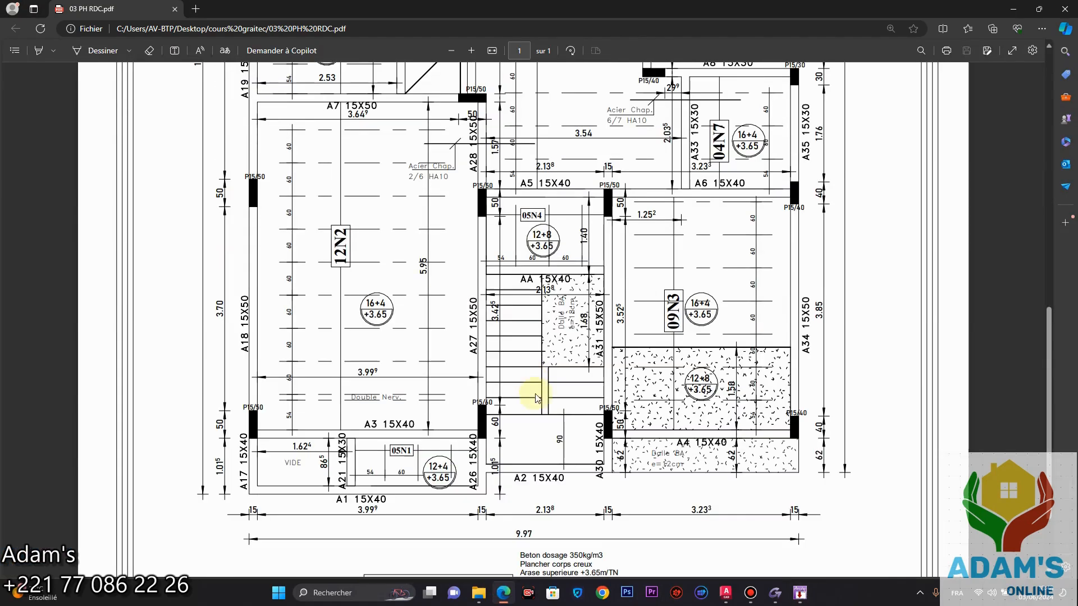
{"action": "scroll", "coordinate": [534, 397], "scroll_direction": "down", "scroll_amount": 5}
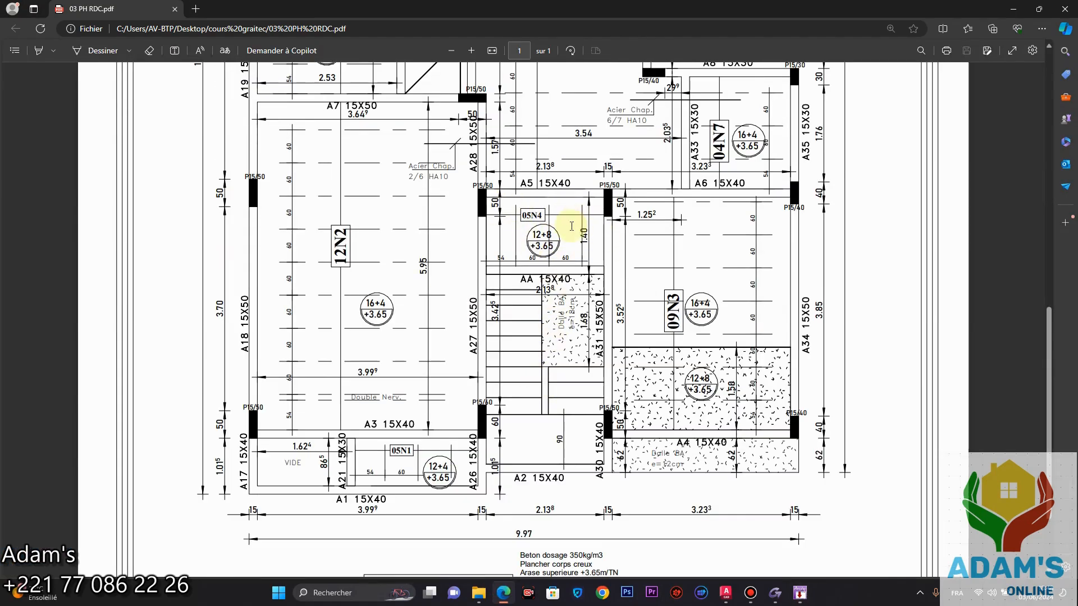
{"action": "scroll", "coordinate": [573, 225], "scroll_direction": "up", "scroll_amount": 1}
{"action": "scroll", "coordinate": [590, 264], "scroll_direction": "down", "scroll_amount": 1}
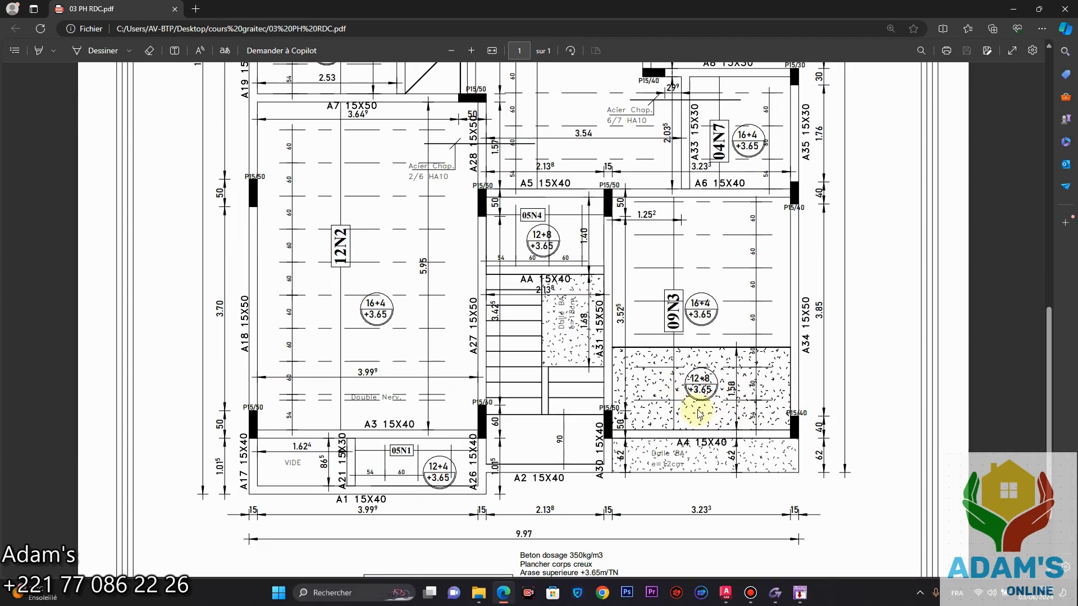
{"action": "scroll", "coordinate": [699, 414], "scroll_direction": "up", "scroll_amount": 1}
{"action": "scroll", "coordinate": [699, 414], "scroll_direction": "up", "scroll_amount": 6}
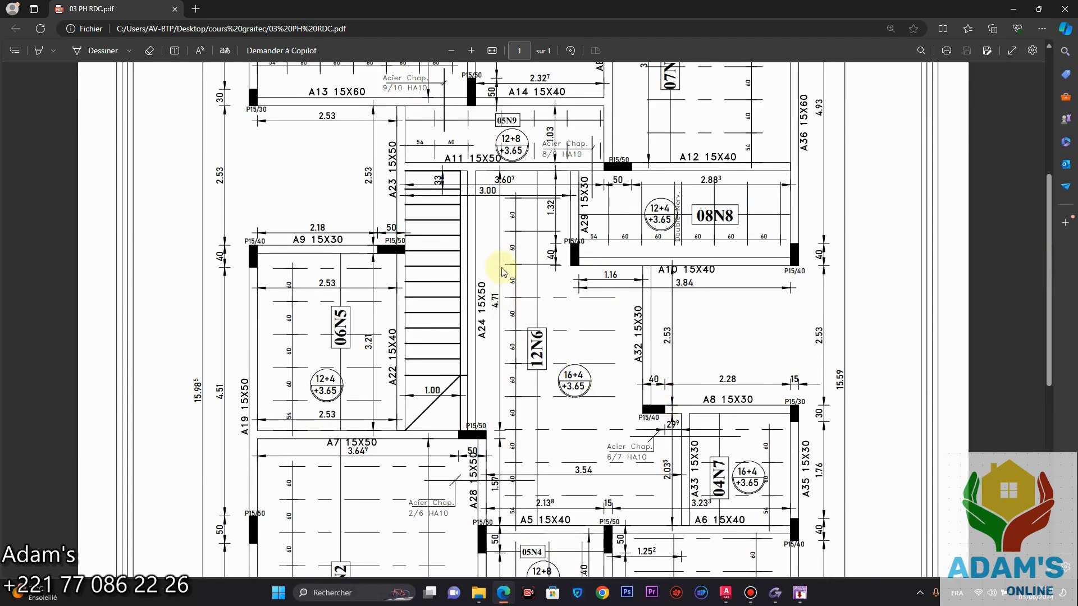
{"action": "scroll", "coordinate": [500, 264], "scroll_direction": "up", "scroll_amount": 1}
{"action": "scroll", "coordinate": [500, 263], "scroll_direction": "up", "scroll_amount": 1}
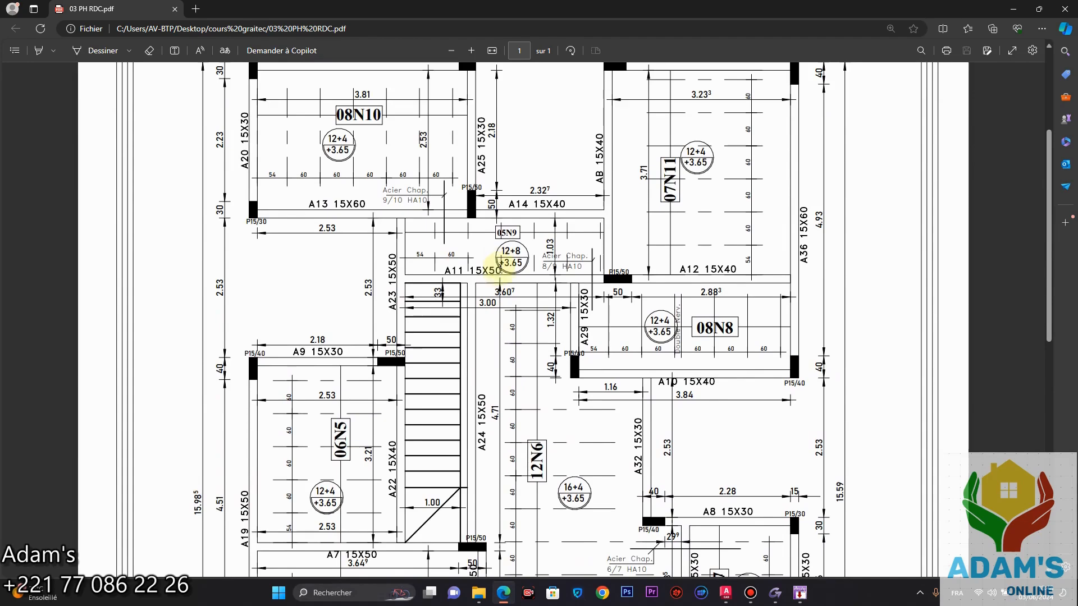
{"action": "scroll", "coordinate": [450, 261], "scroll_direction": "down", "scroll_amount": 6}
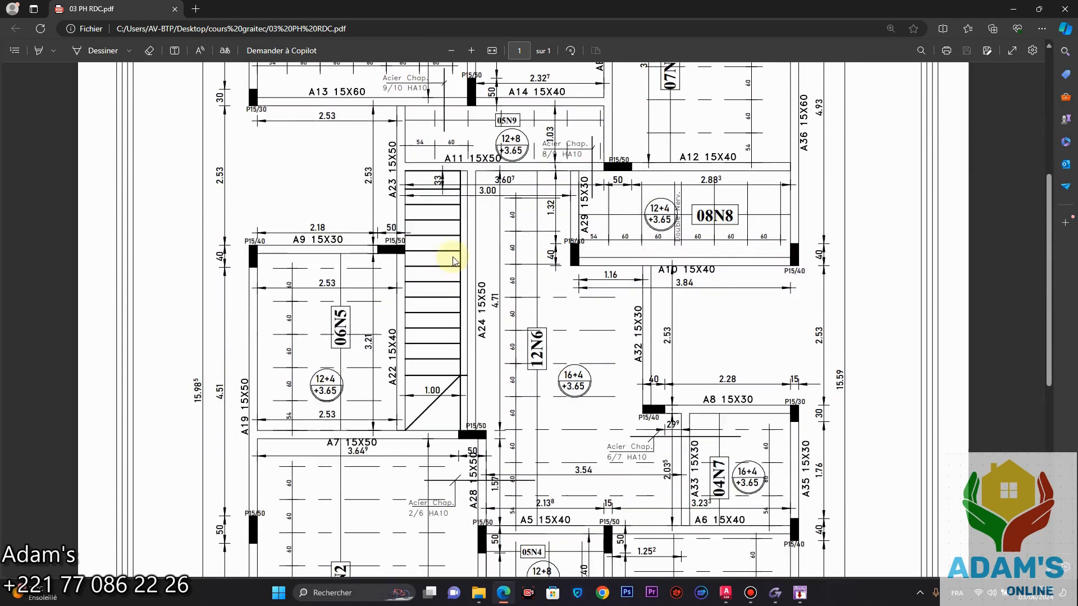
{"action": "scroll", "coordinate": [494, 267], "scroll_direction": "down", "scroll_amount": 3}
{"action": "scroll", "coordinate": [533, 278], "scroll_direction": "up", "scroll_amount": 1}
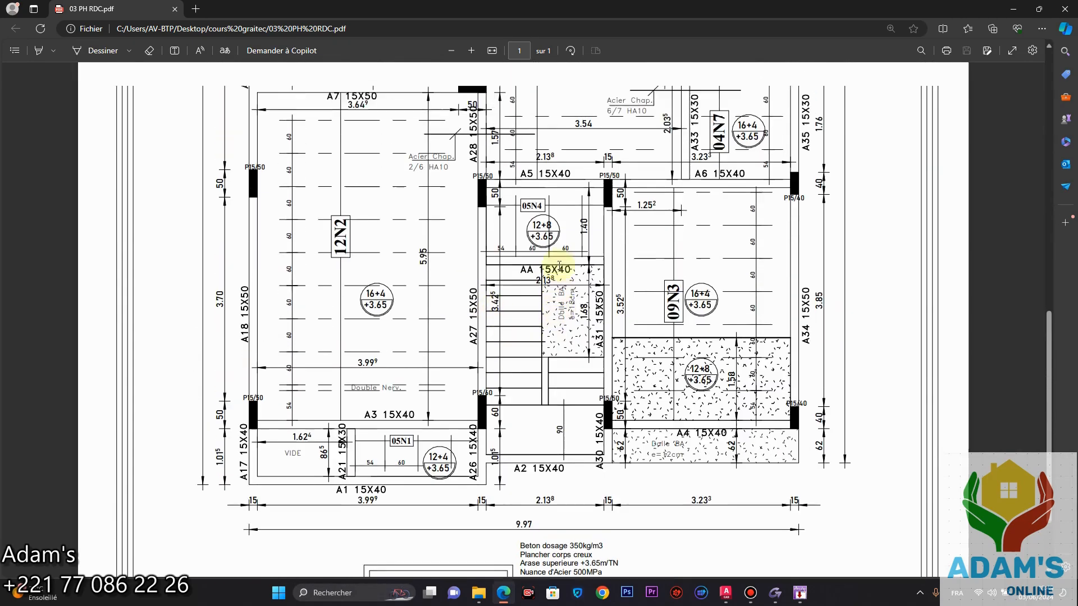
{"action": "scroll", "coordinate": [596, 218], "scroll_direction": "up", "scroll_amount": 2}
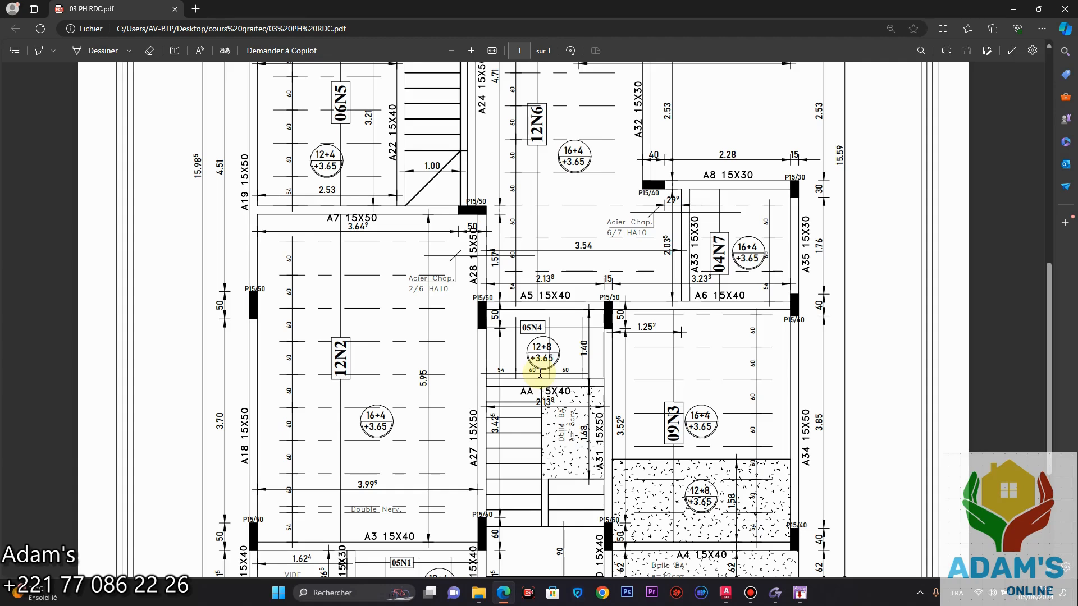
{"action": "scroll", "coordinate": [540, 373], "scroll_direction": "up", "scroll_amount": 5}
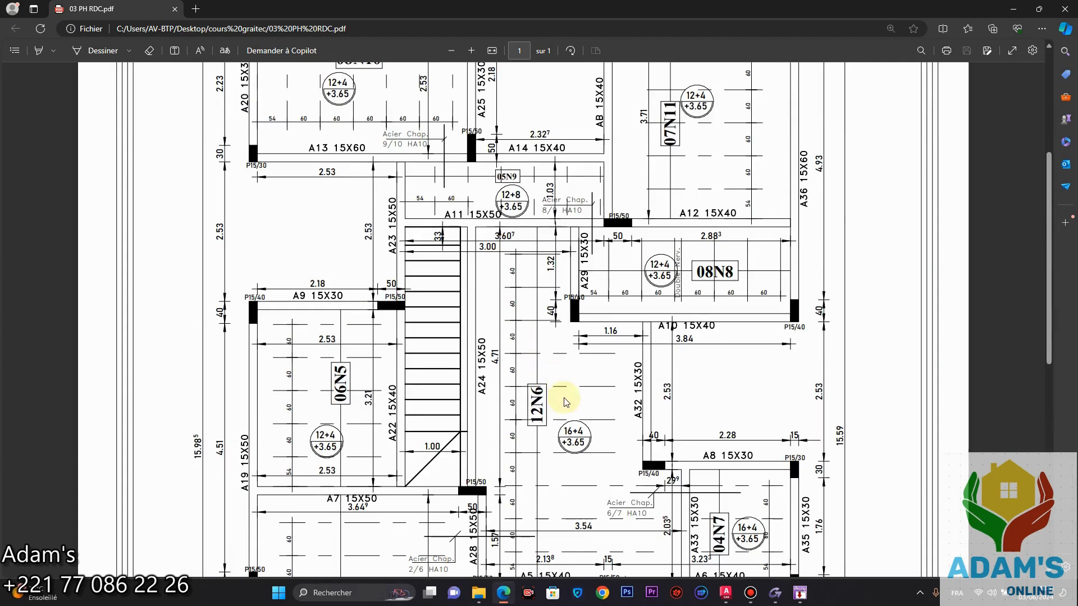
{"action": "scroll", "coordinate": [566, 402], "scroll_direction": "up", "scroll_amount": 3}
{"action": "scroll", "coordinate": [566, 402], "scroll_direction": "down", "scroll_amount": 10}
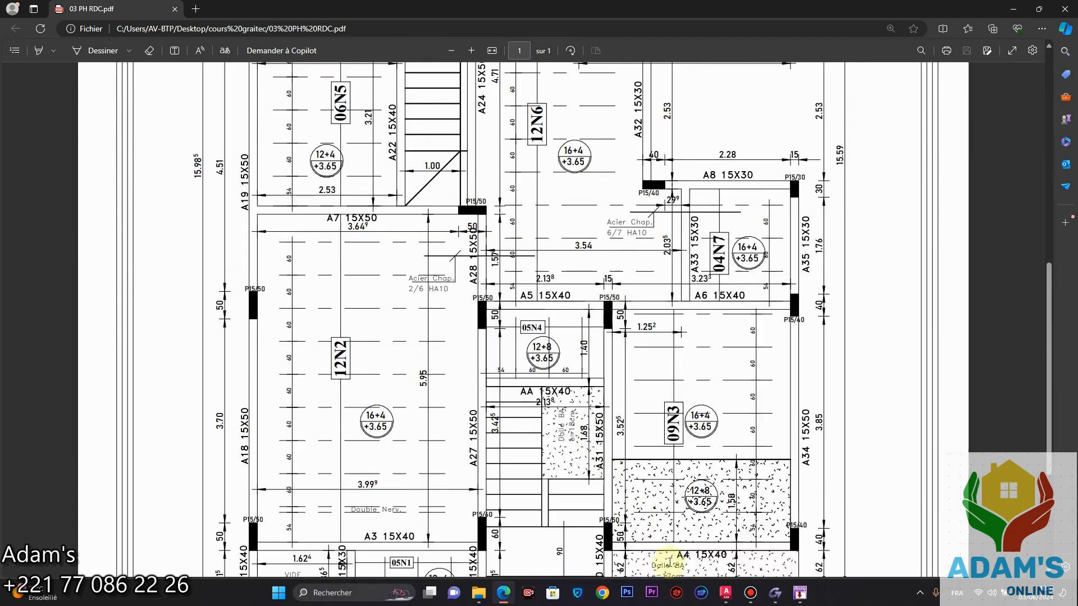
Step: Return to Arche Ossature and recheck the material choices for a new slab on floor 2
{"action": "left_click", "coordinate": [801, 593]}
{"action": "scroll", "coordinate": [527, 335], "scroll_direction": "down", "scroll_amount": 2}
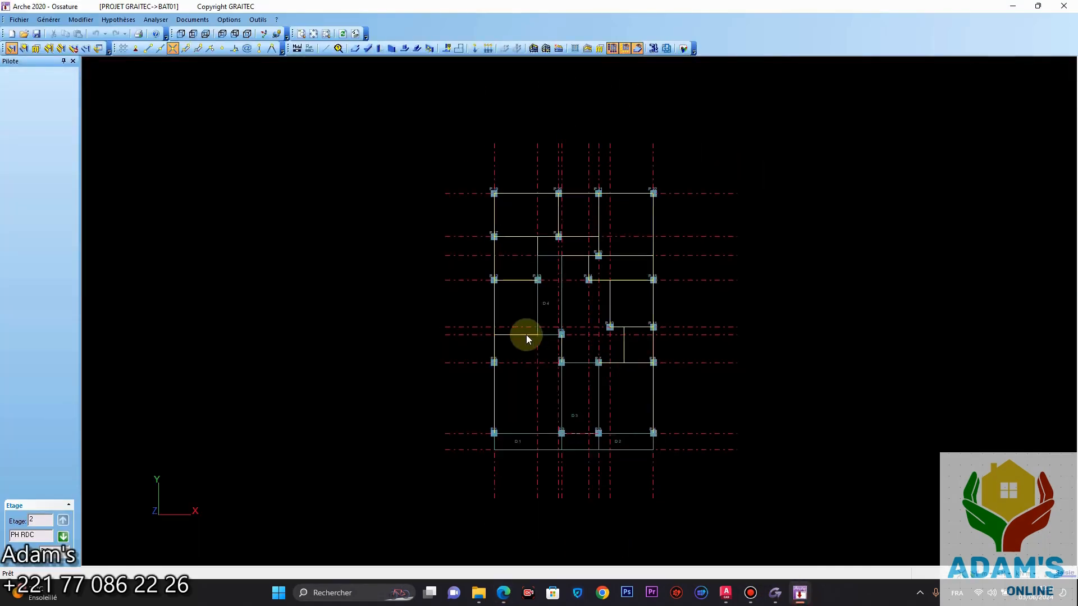
{"action": "scroll", "coordinate": [595, 386], "scroll_direction": "up", "scroll_amount": 3}
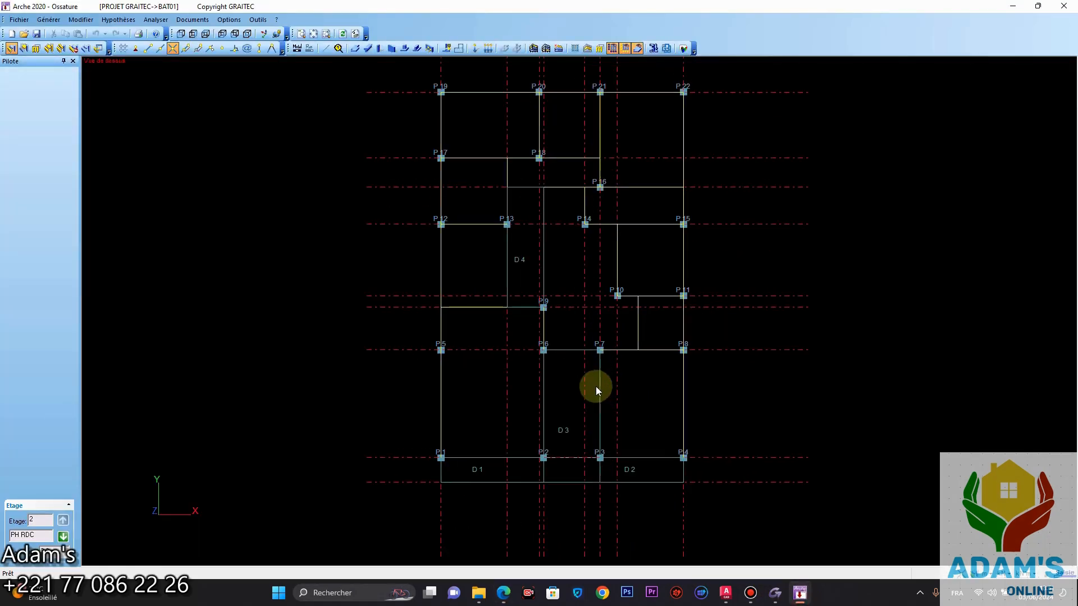
{"action": "left_click", "coordinate": [355, 48]}
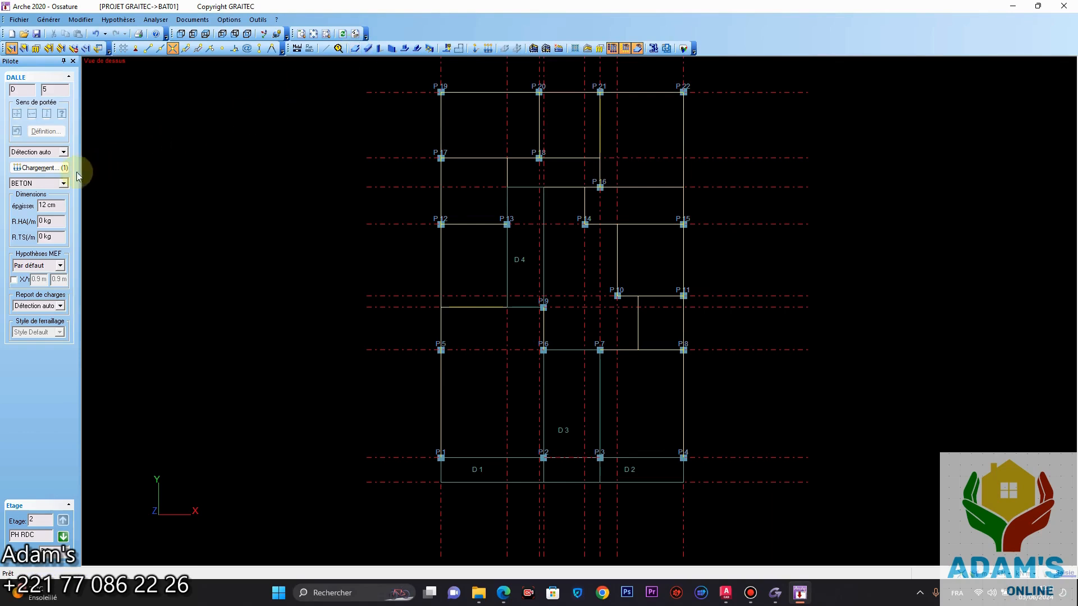
{"action": "left_click", "coordinate": [56, 184]}
{"action": "left_click", "coordinate": [52, 185]}
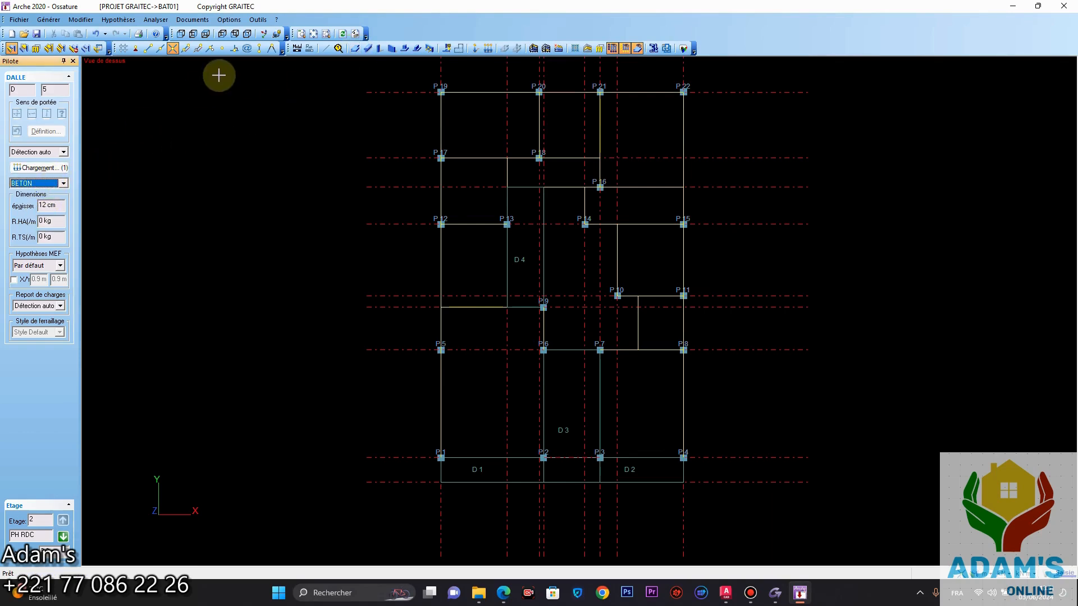
Step: Make the HOURDIS12 and HOURDIS15 materials available for slab elements in the list of materials
{"action": "left_click", "coordinate": [118, 20]}
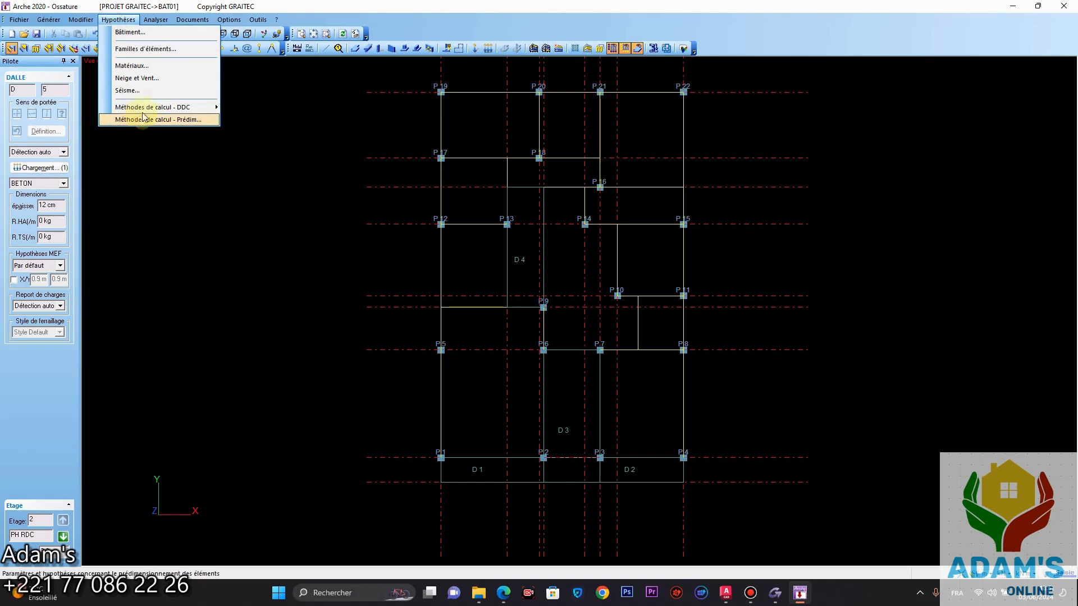
{"action": "left_click", "coordinate": [146, 67]}
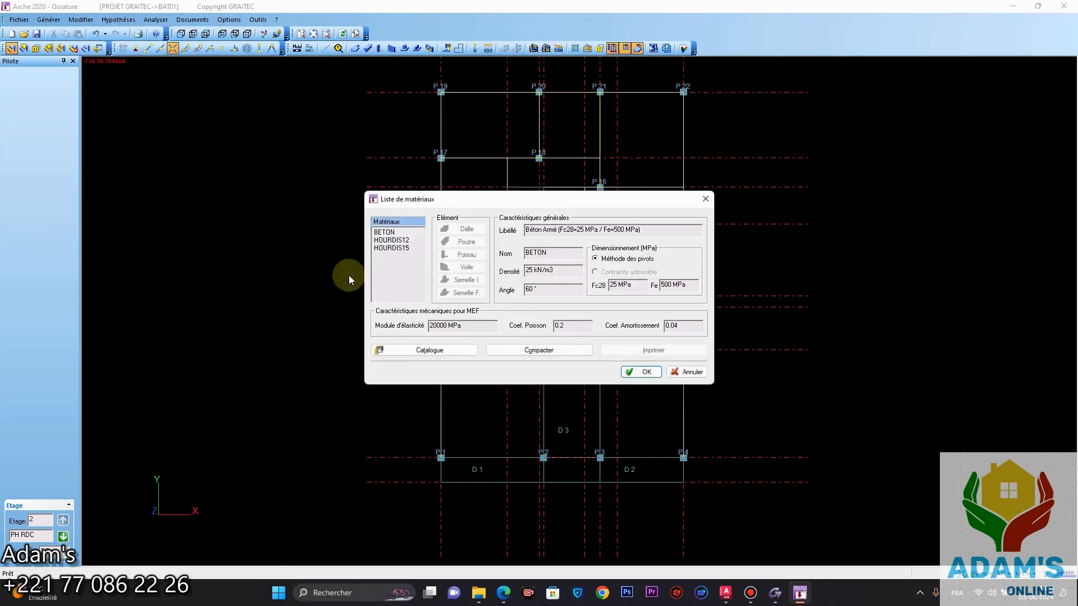
{"action": "left_click", "coordinate": [391, 240]}
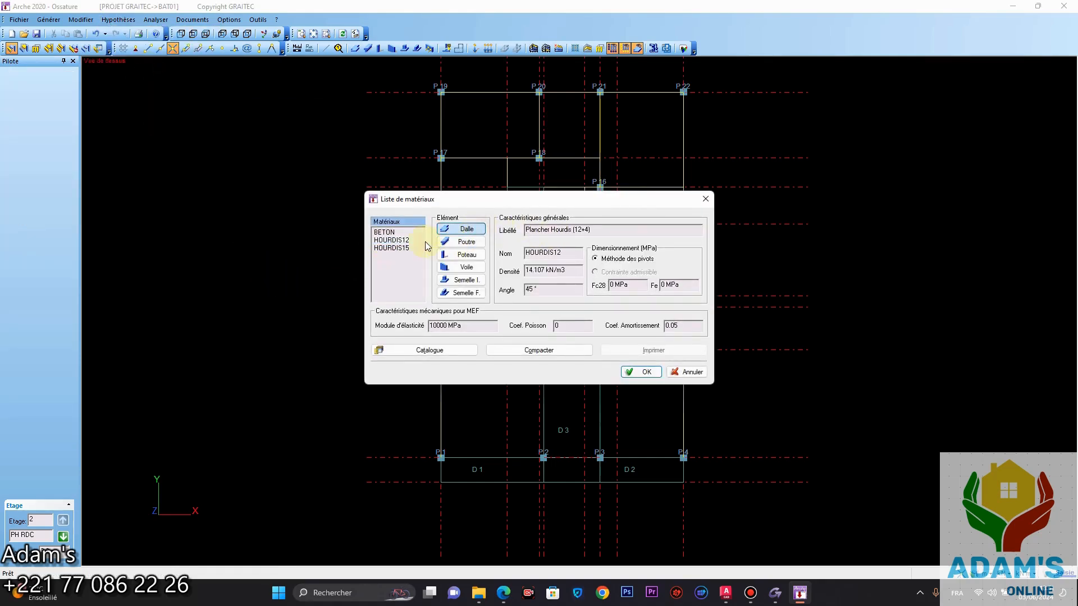
{"action": "left_click", "coordinate": [391, 247]}
{"action": "left_click", "coordinate": [460, 228]}
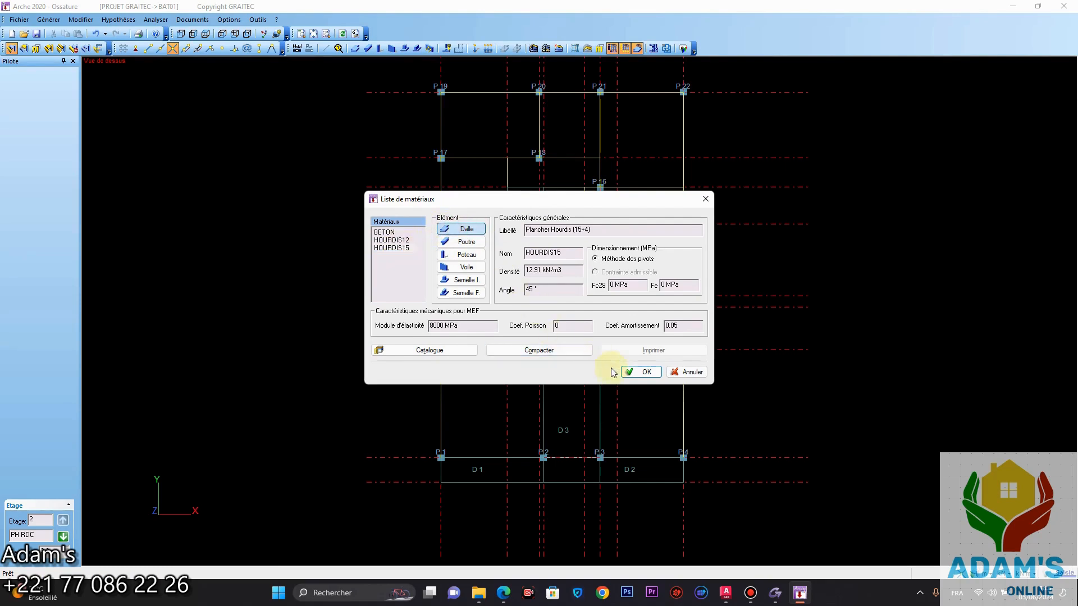
{"action": "left_click", "coordinate": [641, 372]}
{"action": "left_click", "coordinate": [752, 594]}
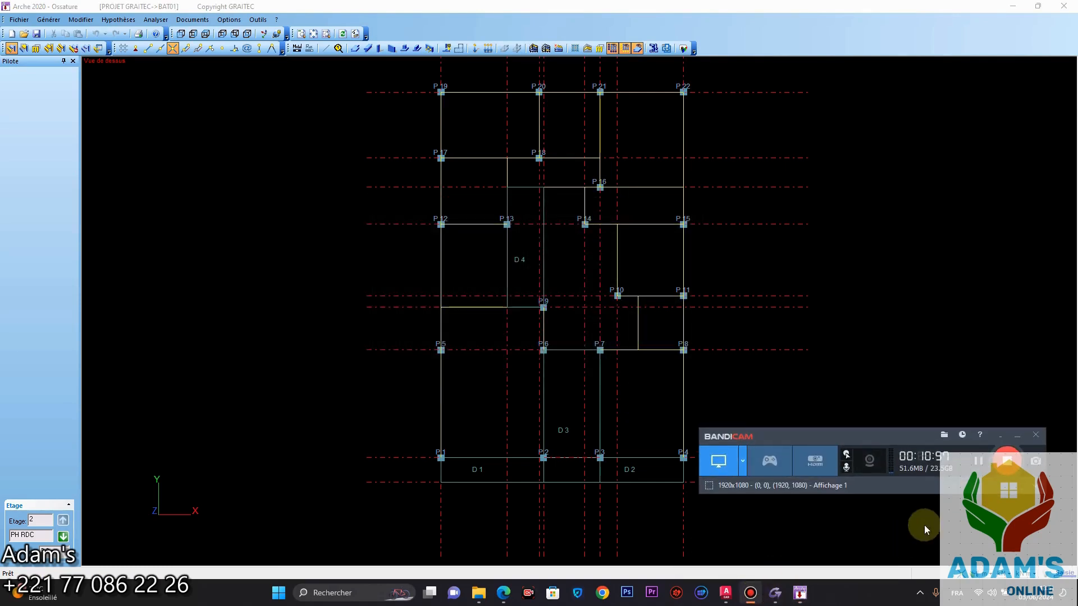
{"action": "left_click", "coordinate": [1017, 439]}
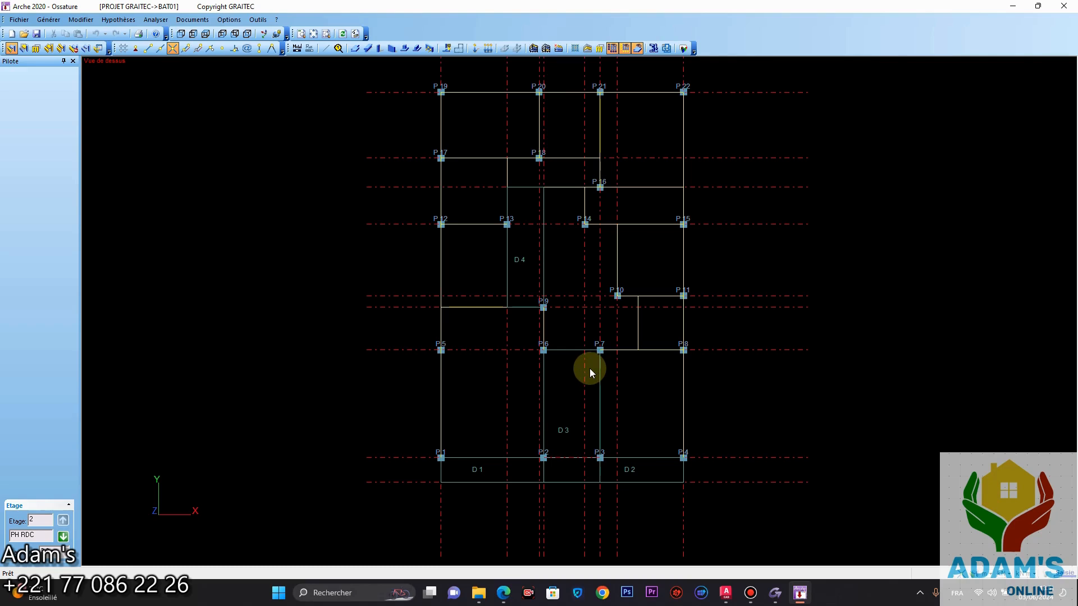
{"action": "left_click", "coordinate": [532, 310]}
{"action": "right_click", "coordinate": [531, 308]}
Step: Compare the characteristics of HOURDIS12 and HOURDIS15 in the list of materials, and accept the periodic save of the model
{"action": "left_click", "coordinate": [118, 19]}
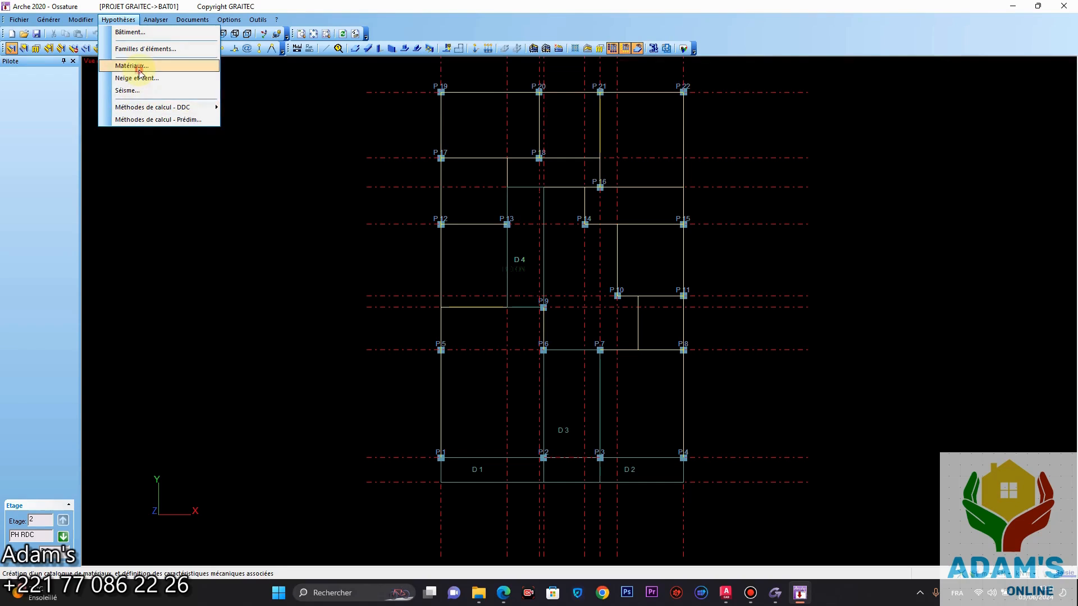
{"action": "left_click", "coordinate": [136, 66]}
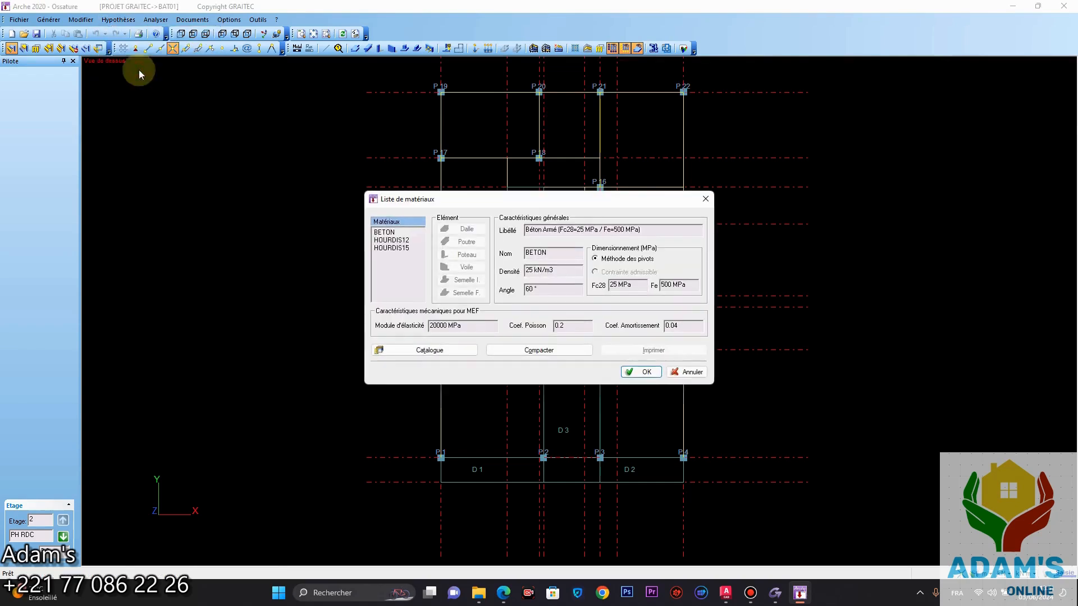
{"action": "left_click", "coordinate": [409, 241]}
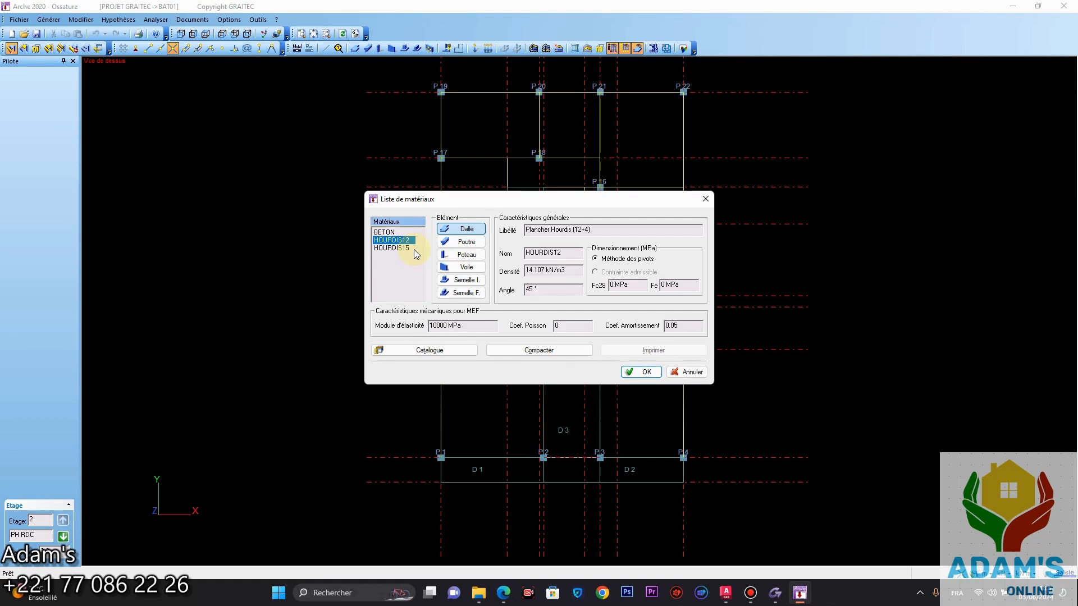
{"action": "left_click", "coordinate": [406, 249]}
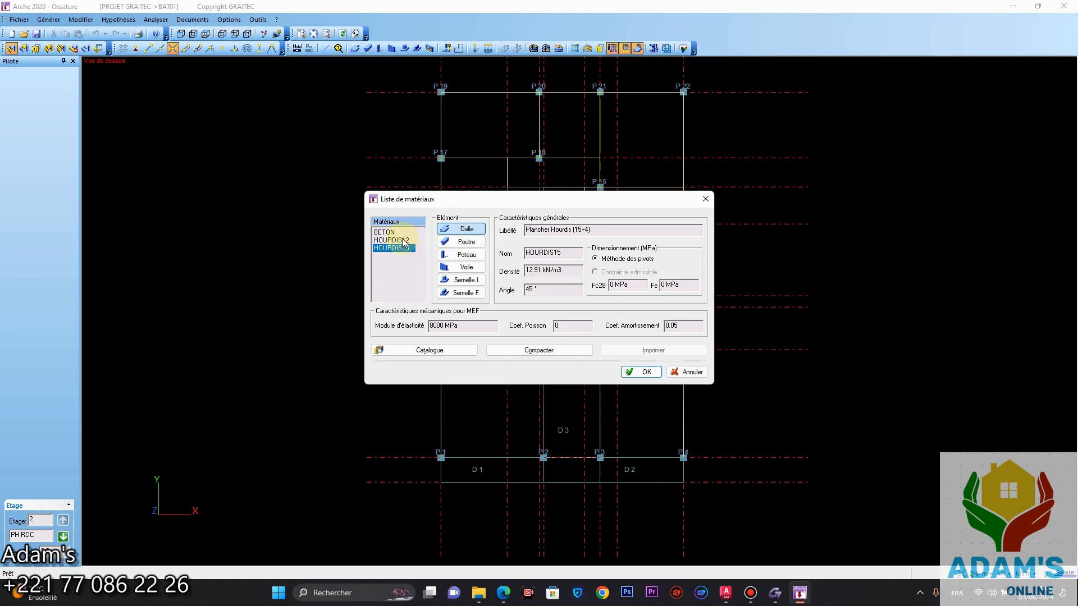
{"action": "left_click", "coordinate": [404, 241]}
{"action": "left_click", "coordinate": [403, 248]}
{"action": "left_click", "coordinate": [405, 241]}
{"action": "left_click", "coordinate": [406, 249]}
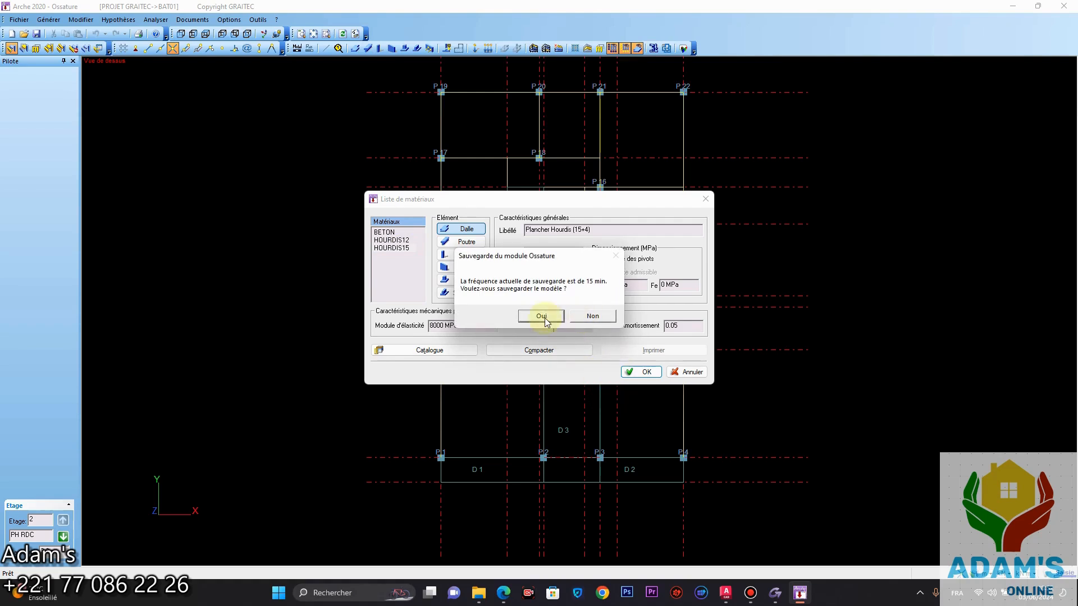
{"action": "left_click", "coordinate": [544, 316]}
{"action": "left_click", "coordinate": [643, 372]}
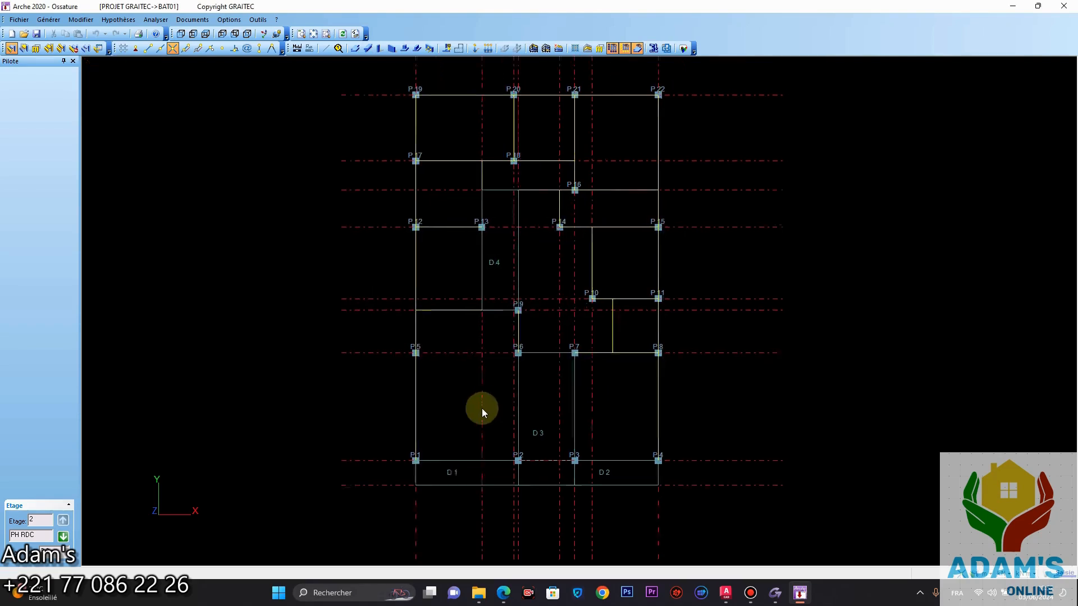
Step: Check the properties and surface loads of slab D3 without changing them, and deselect the slab
{"action": "scroll", "coordinate": [543, 420], "scroll_direction": "up", "scroll_amount": 1}
{"action": "left_click", "coordinate": [530, 320]}
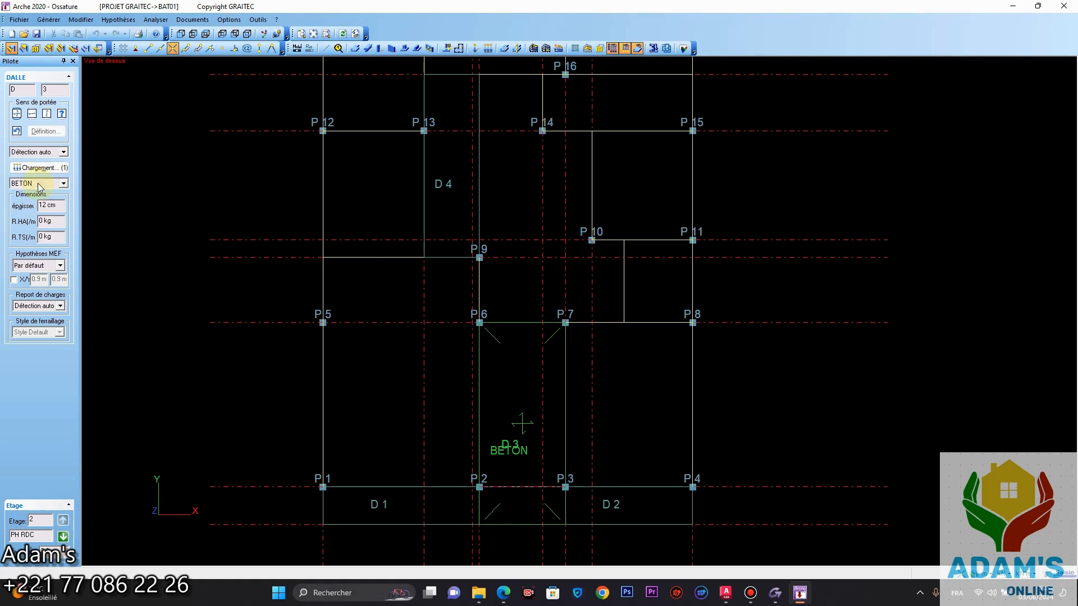
{"action": "left_click", "coordinate": [39, 167]}
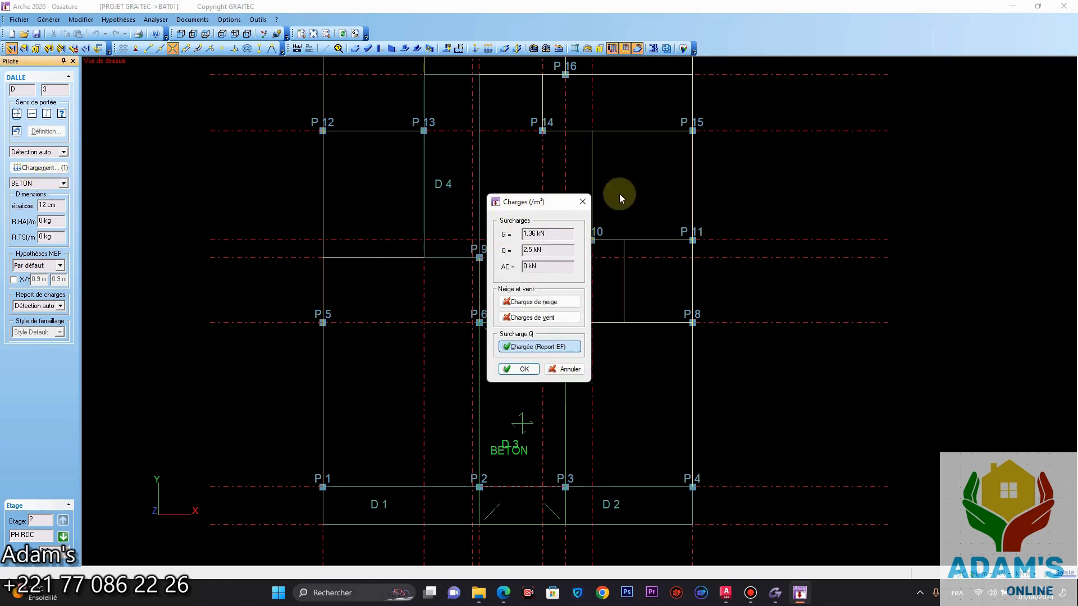
{"action": "left_click", "coordinate": [582, 202]}
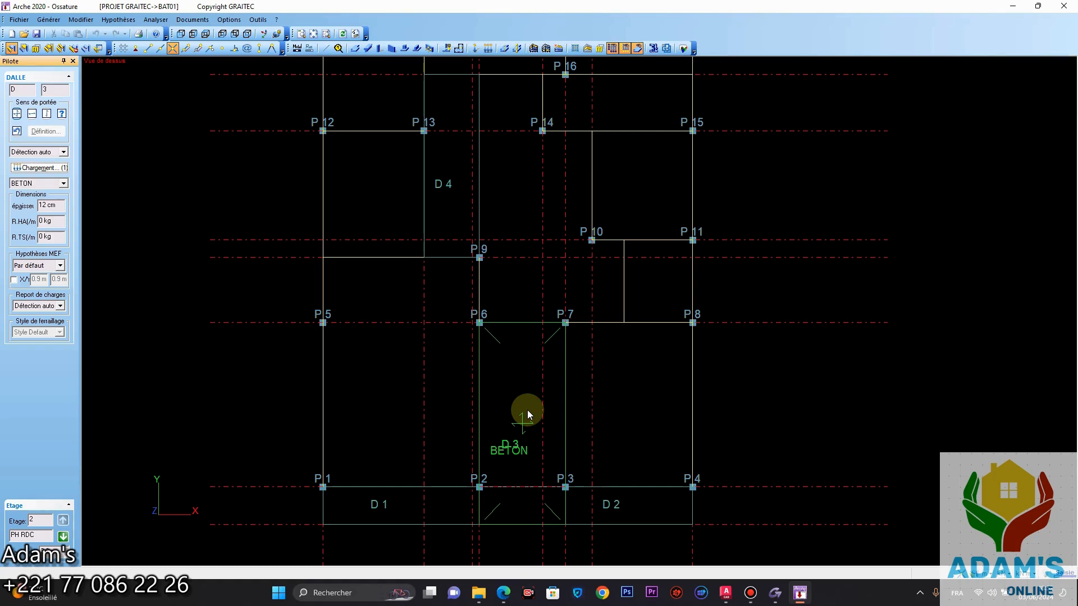
{"action": "left_click", "coordinate": [506, 324]}
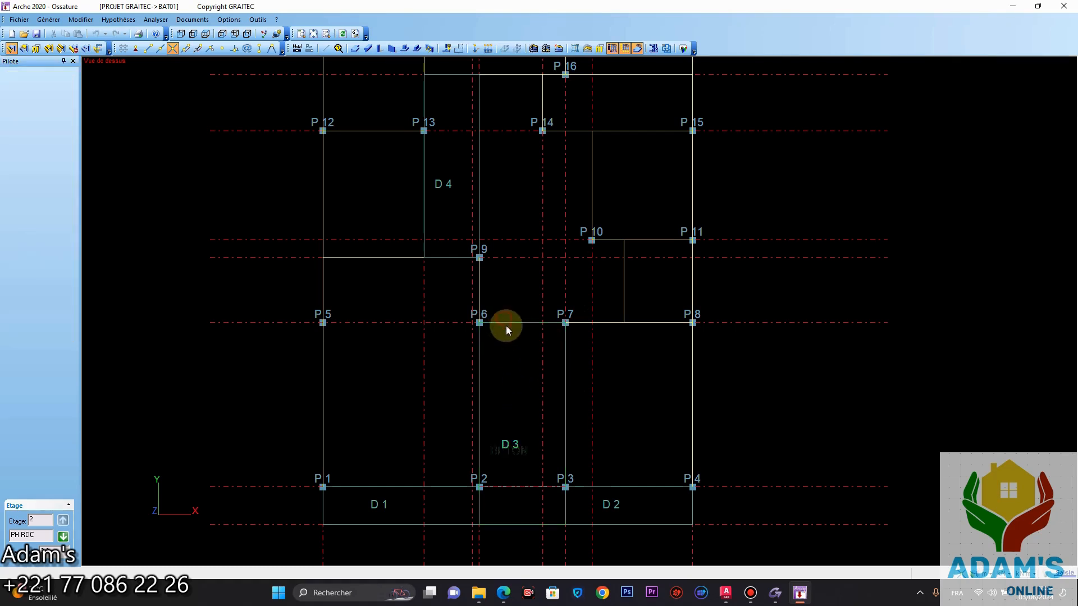